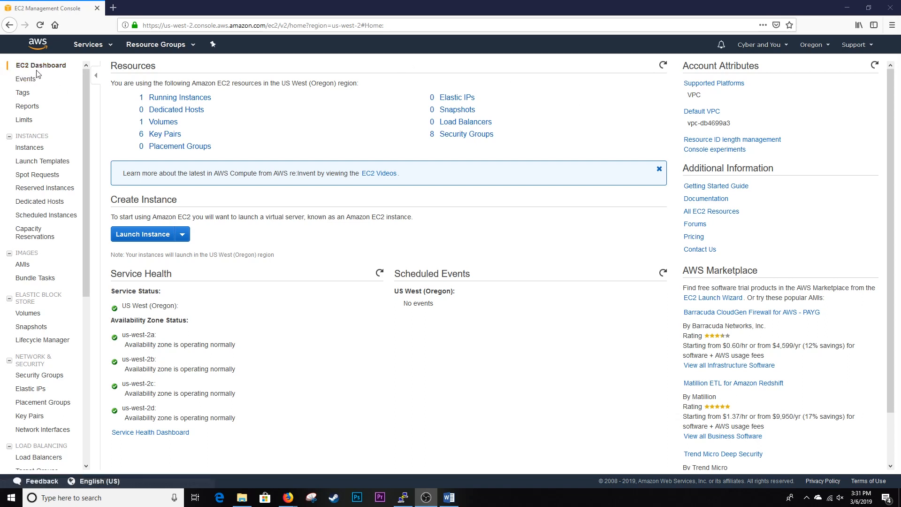
- Open the running instances and review the cyberandyou-test instance's description details
click(165, 99)
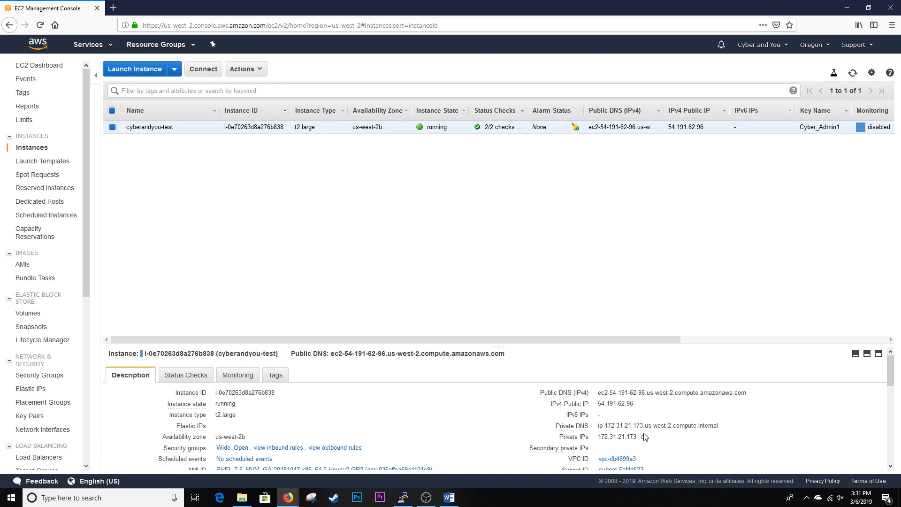
scroll(645, 437, down, 2)
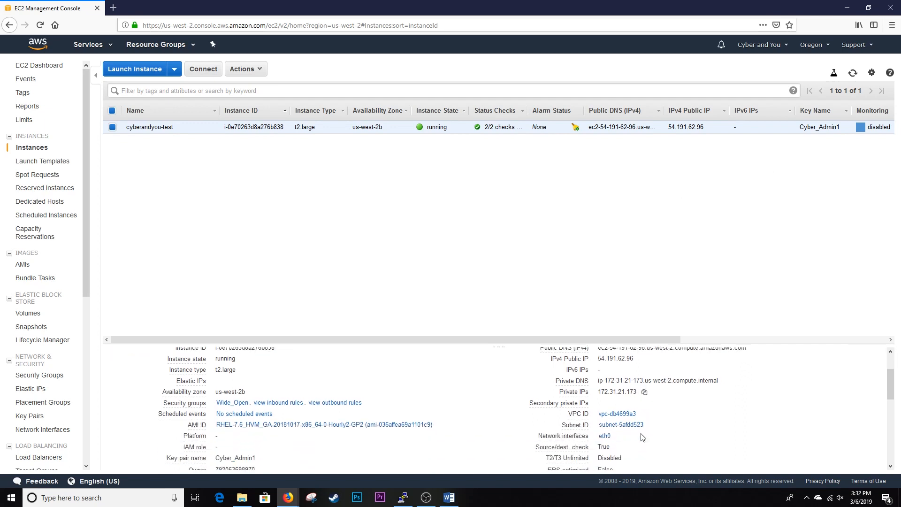
scroll(549, 424, up, 1)
scroll(473, 412, up, 1)
scroll(404, 400, down, 4)
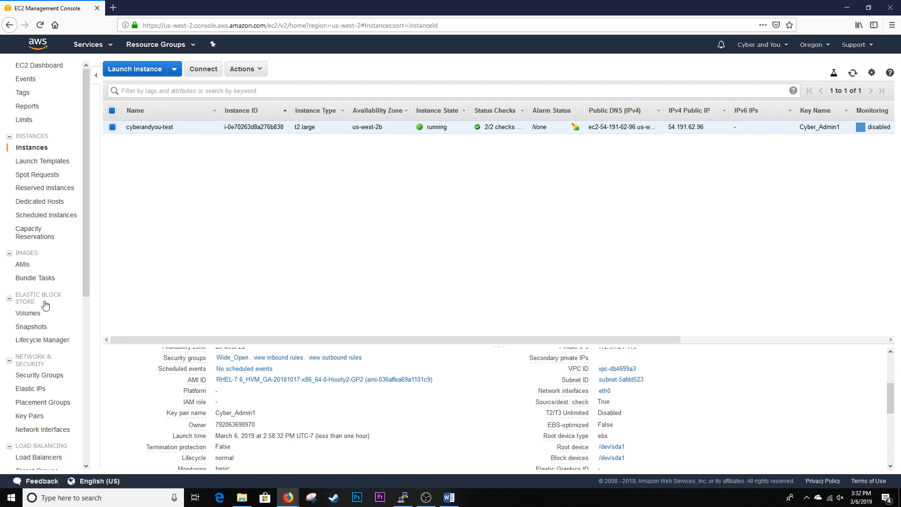
- Start a new Elastic Block Store volume and review the available volume types
click(28, 315)
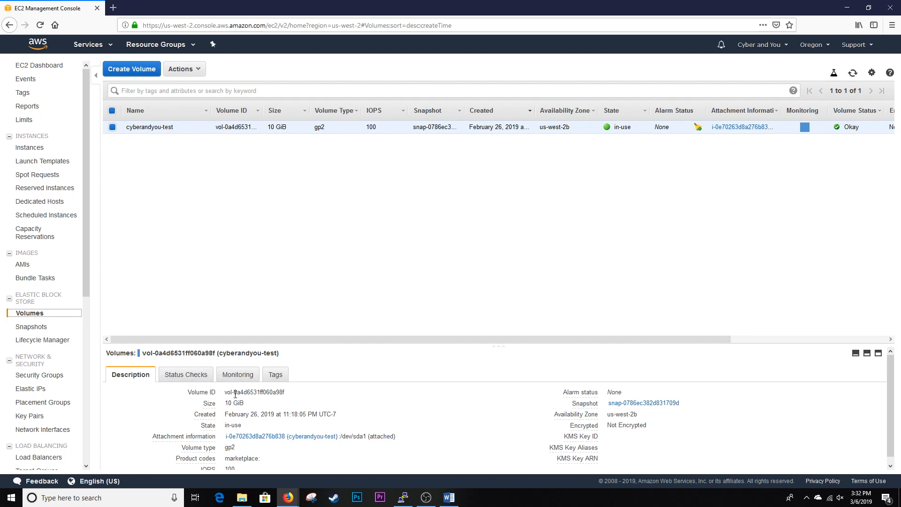
click(138, 75)
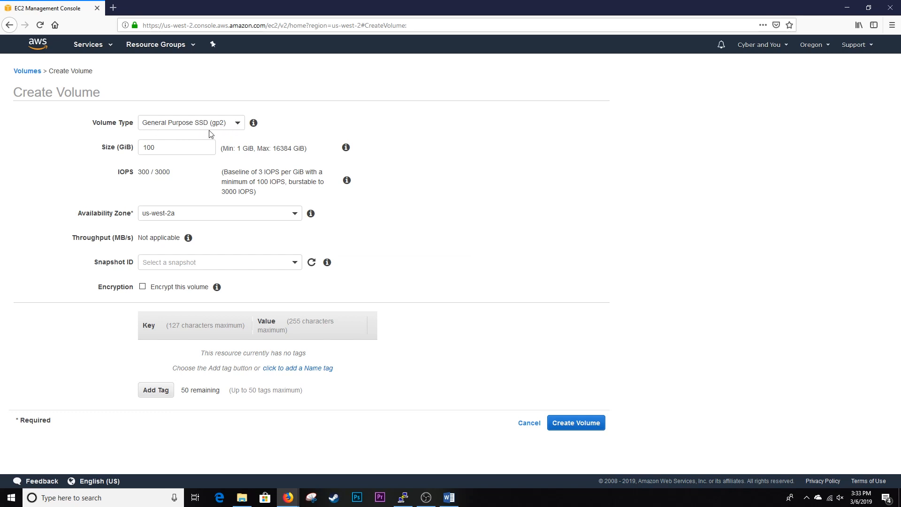
click(176, 148)
double_click(175, 148)
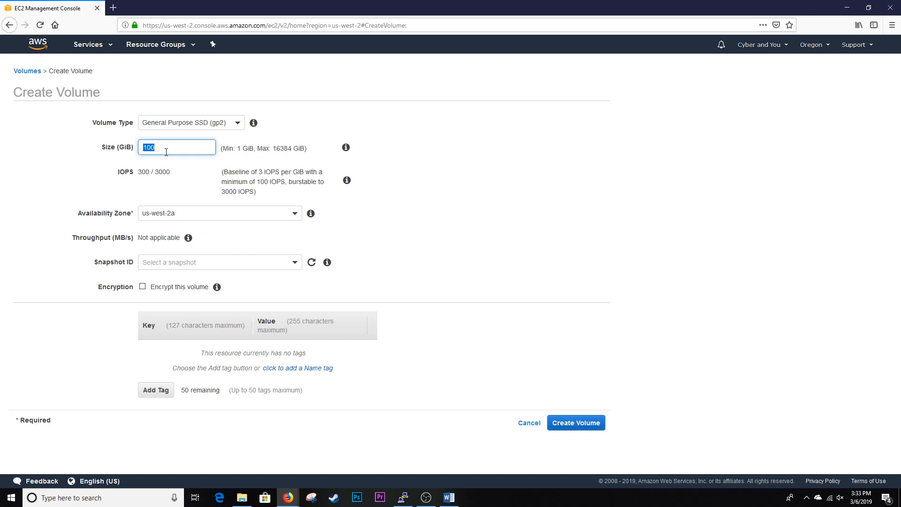
click(235, 122)
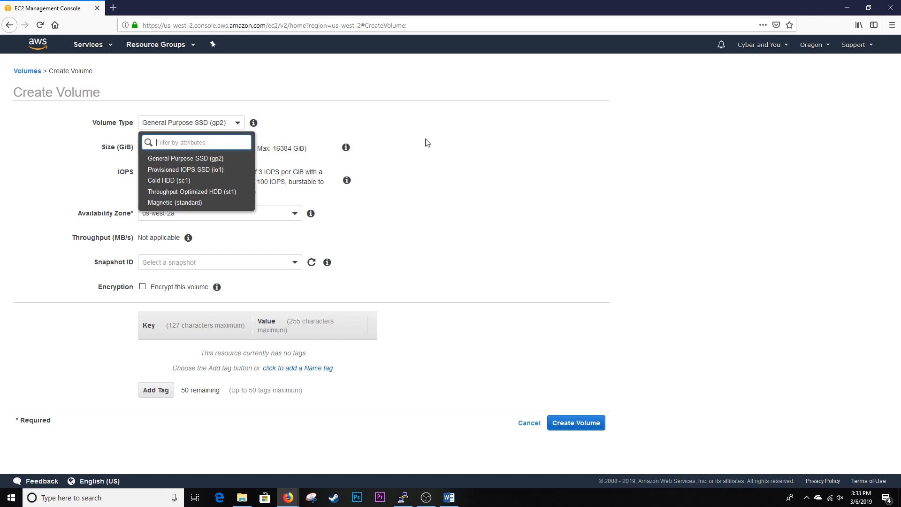
click(441, 142)
- Set the new volume's size to 10 GiB and its availability zone to us-west-2b
click(135, 152)
key(ctrl+a)
double_click(166, 148)
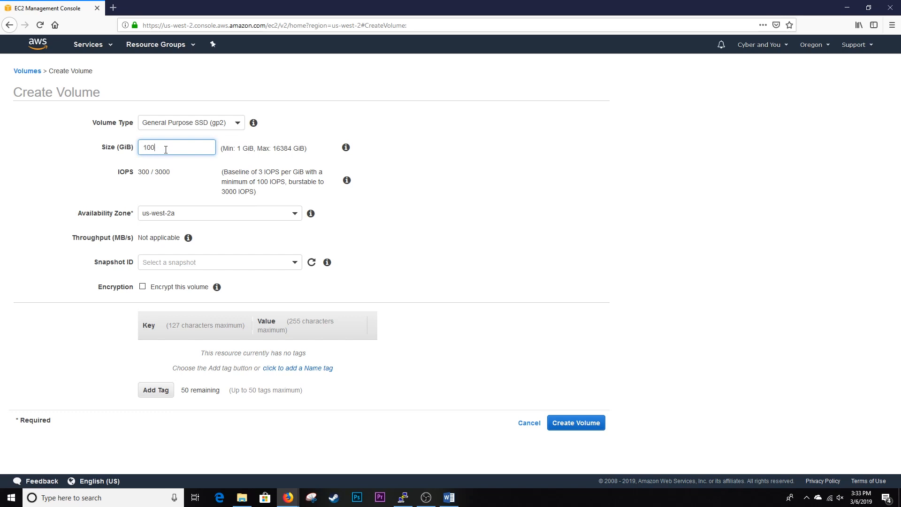
text(1)
key(Tab)
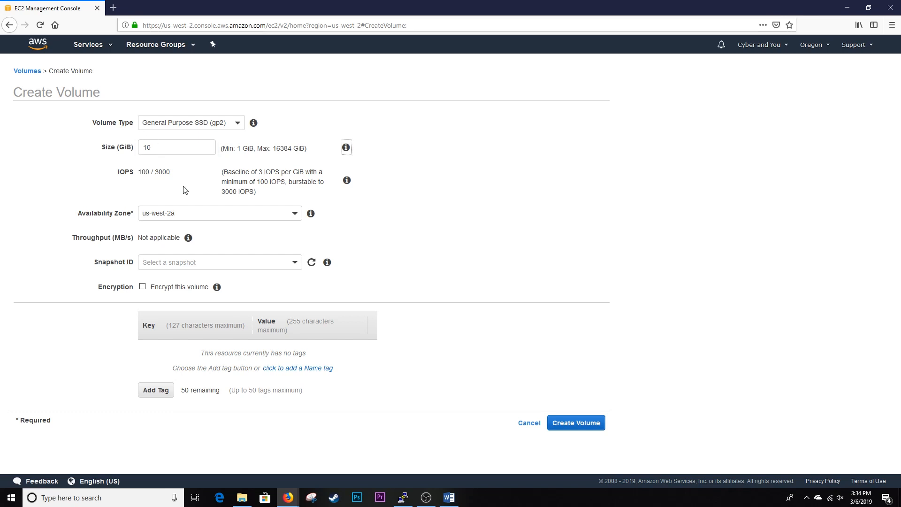
click(230, 217)
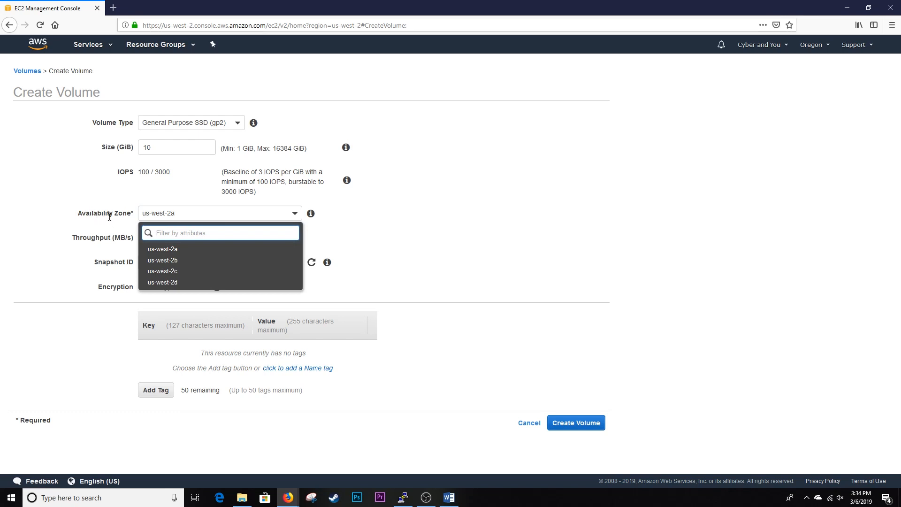
click(176, 262)
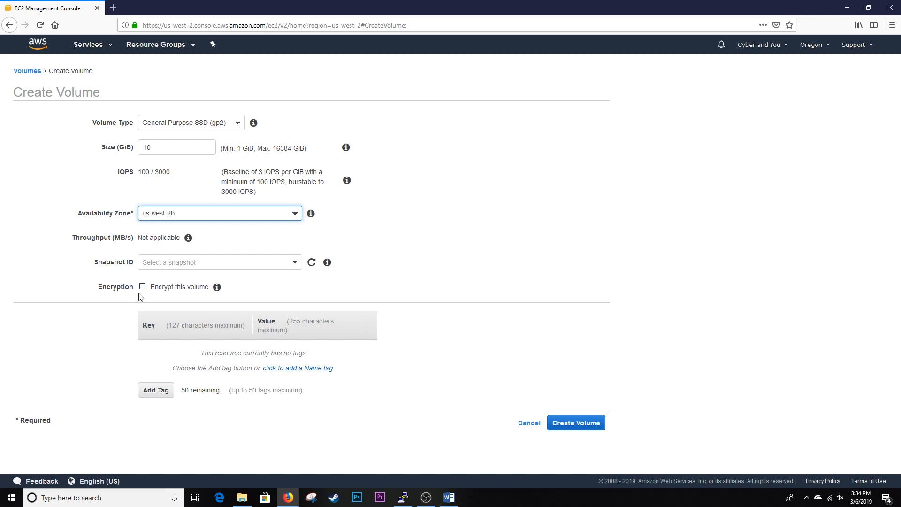
- Add a tag with key Name and value cyberandyou-test-new, and create the volume
mouse_move(217, 288)
click(156, 390)
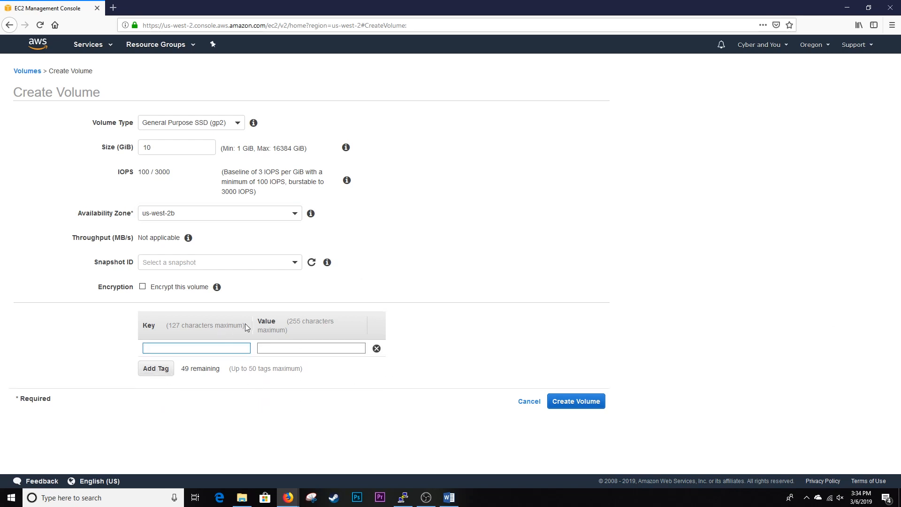
text(Name)
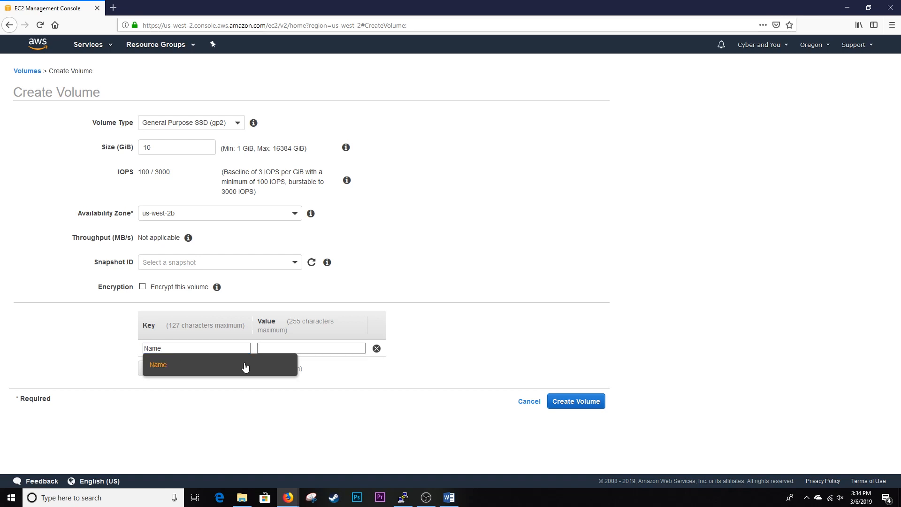
click(282, 350)
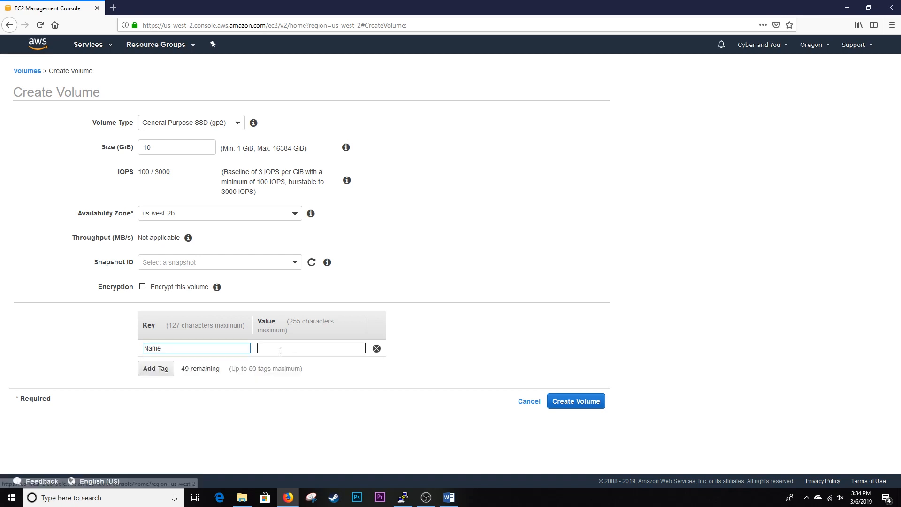
text(cyber)
click(304, 364)
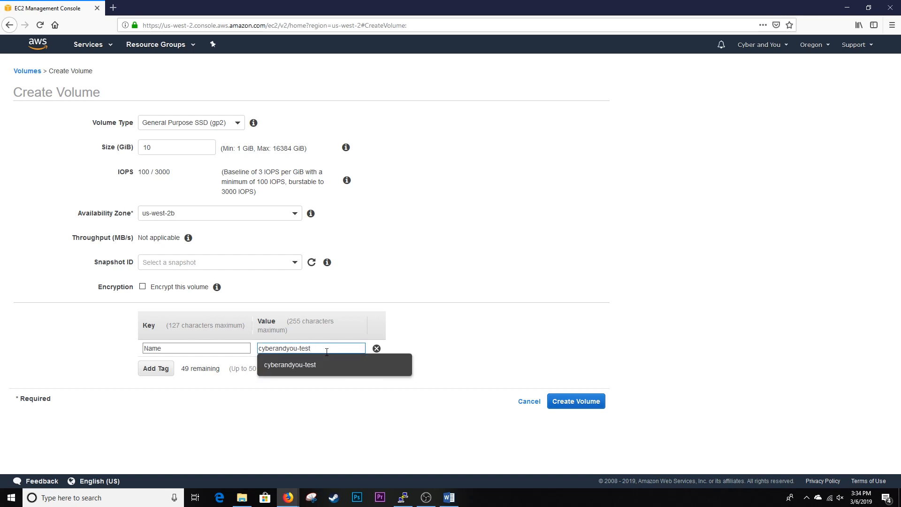
text(-new)
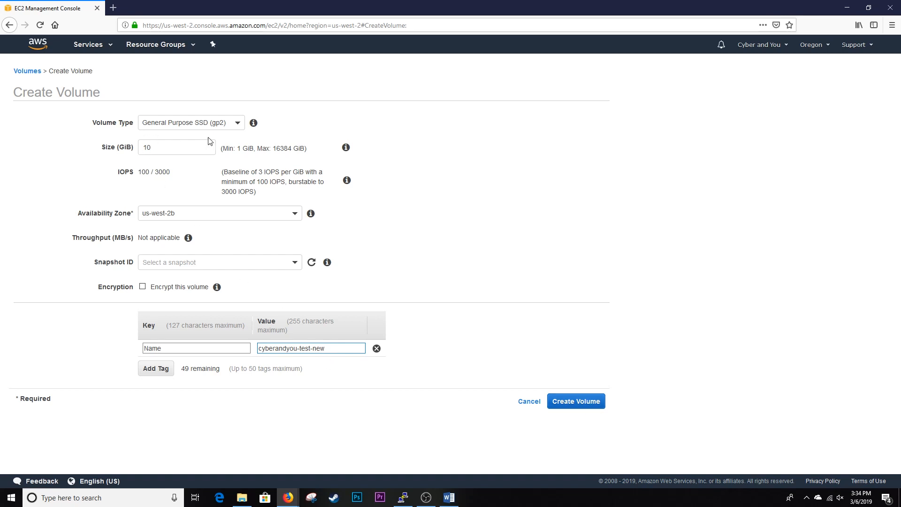
click(583, 405)
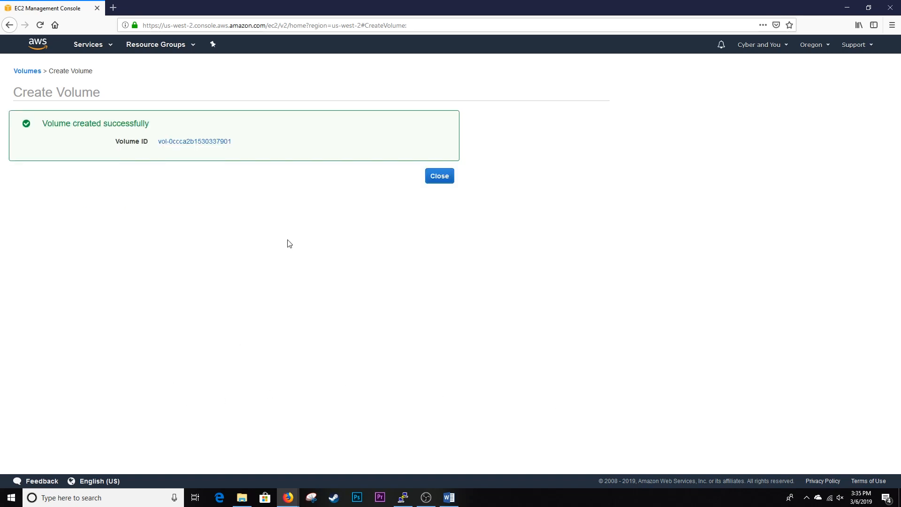
- Attach the new cyberandyou-test-new volume to the cyberandyou-test instance as device /dev/sdf and refresh the volume list
click(177, 142)
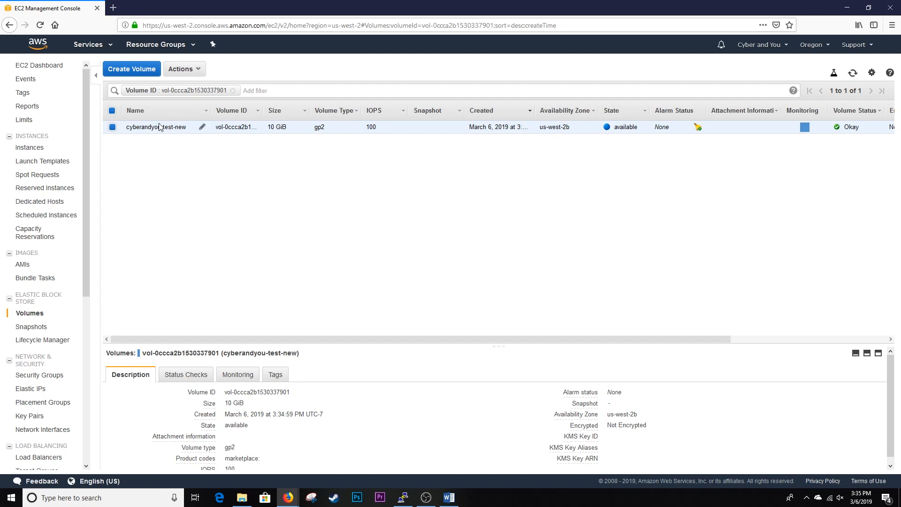
click(171, 74)
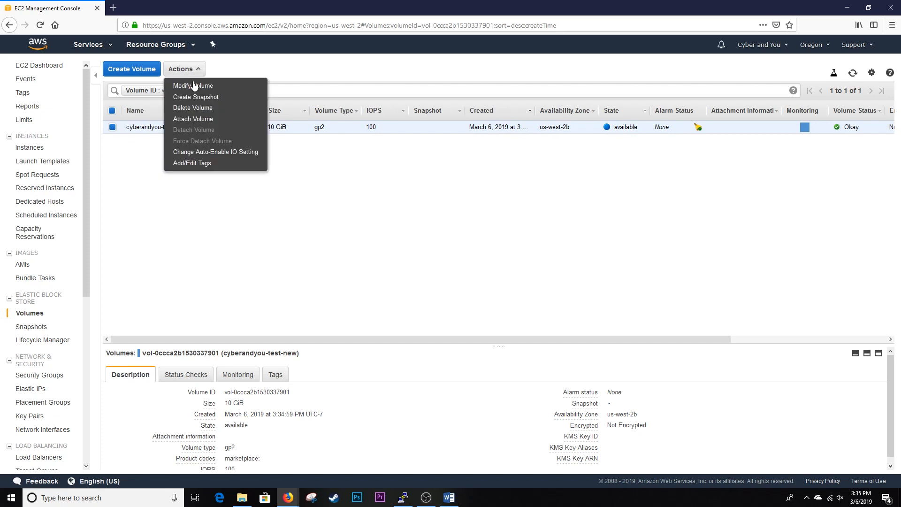
click(198, 120)
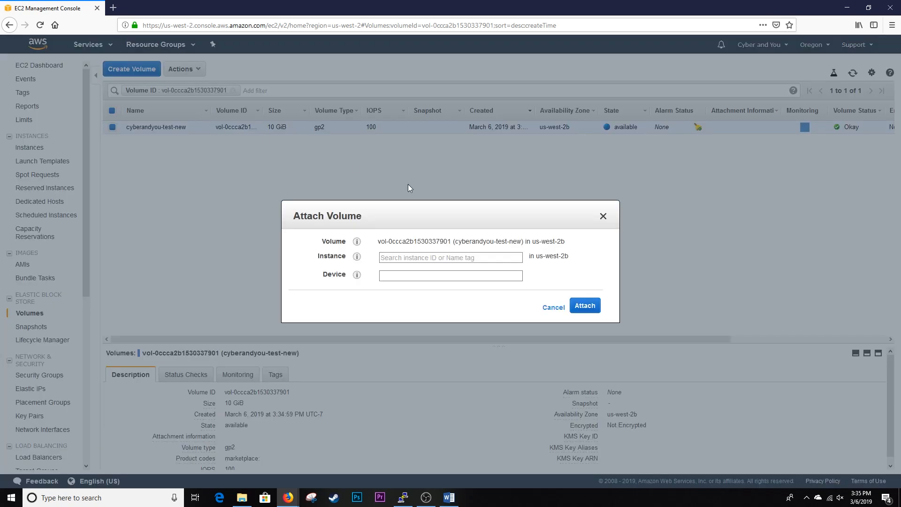
click(428, 258)
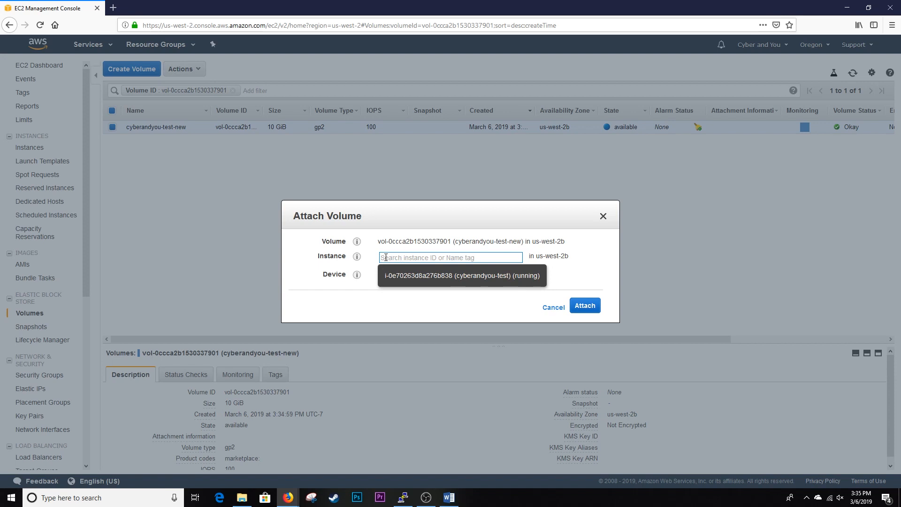
click(397, 275)
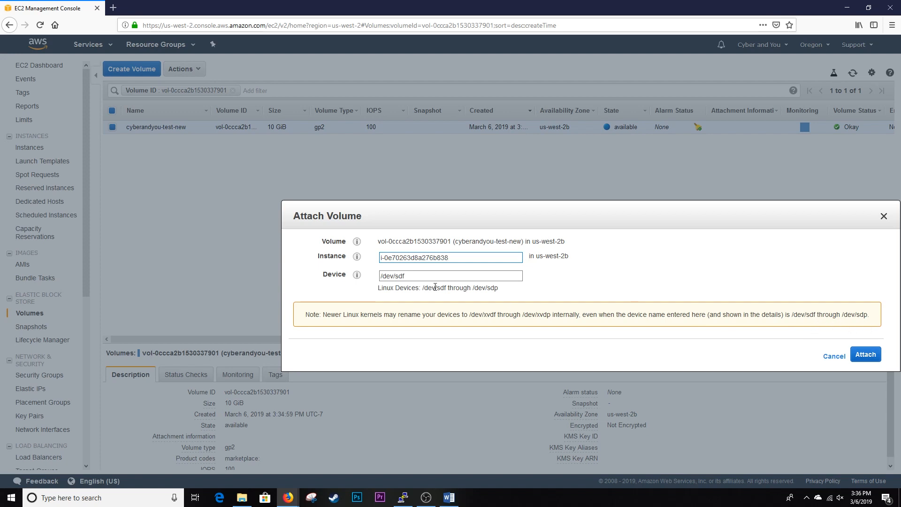
drag(413, 276, 363, 279)
click(392, 284)
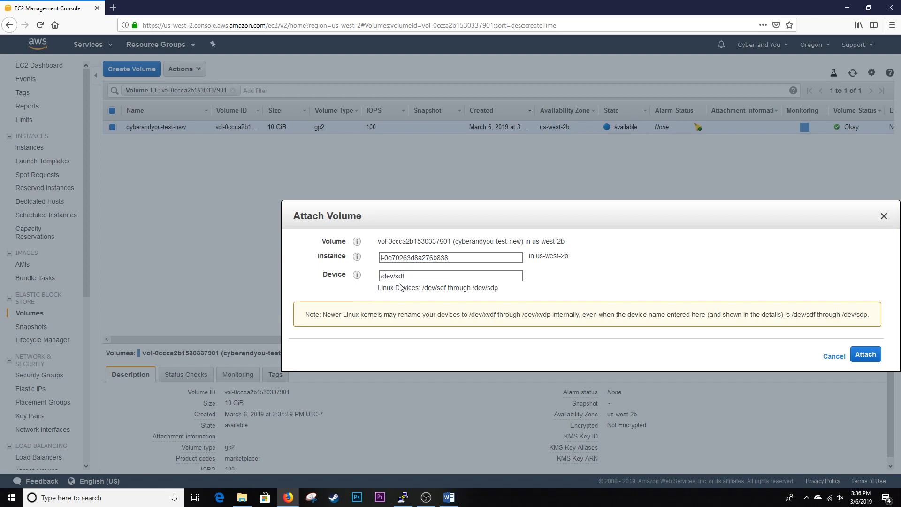
click(461, 275)
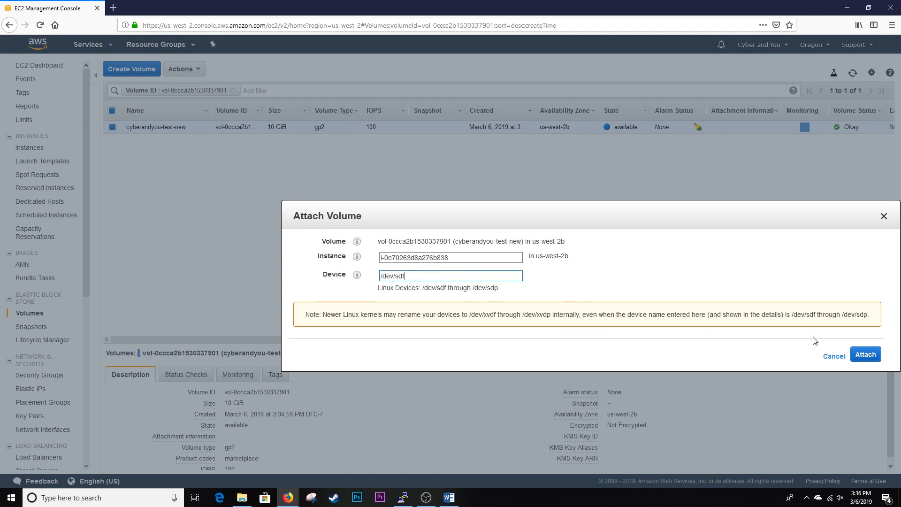
click(873, 361)
click(863, 355)
click(865, 355)
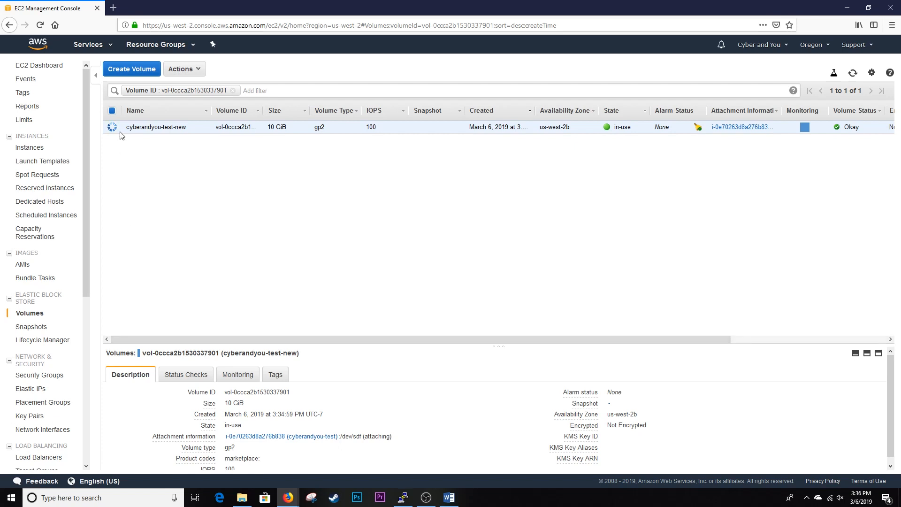
click(852, 73)
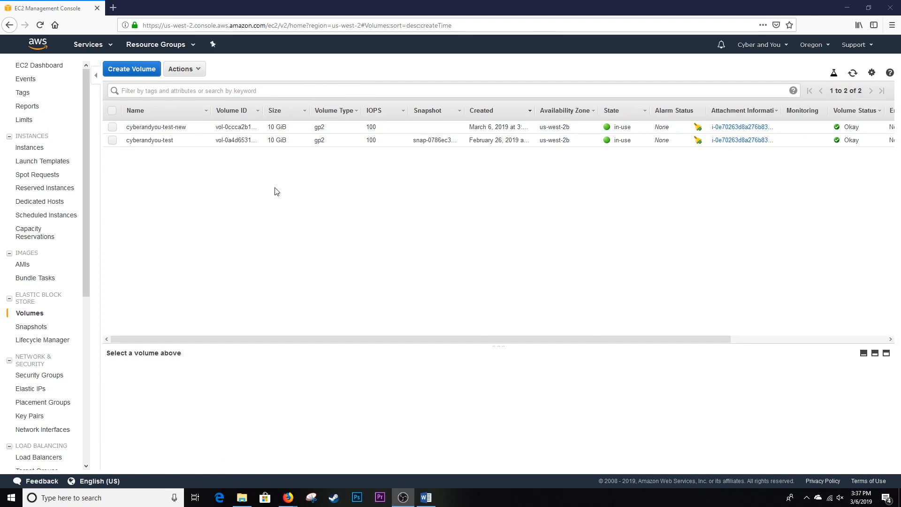
- Open PuTTY and set the host name to ec2-user@ followed by the cyberandyou-test instance's copied public DNS
click(28, 147)
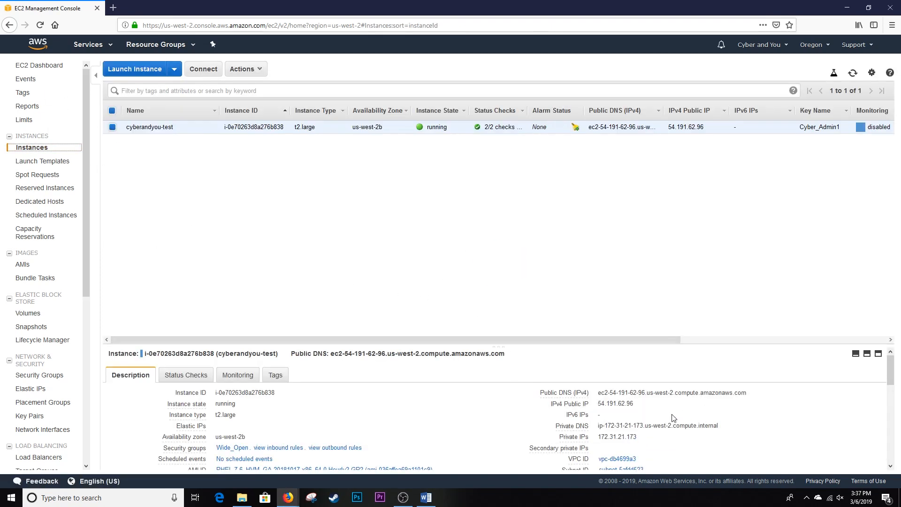
click(755, 394)
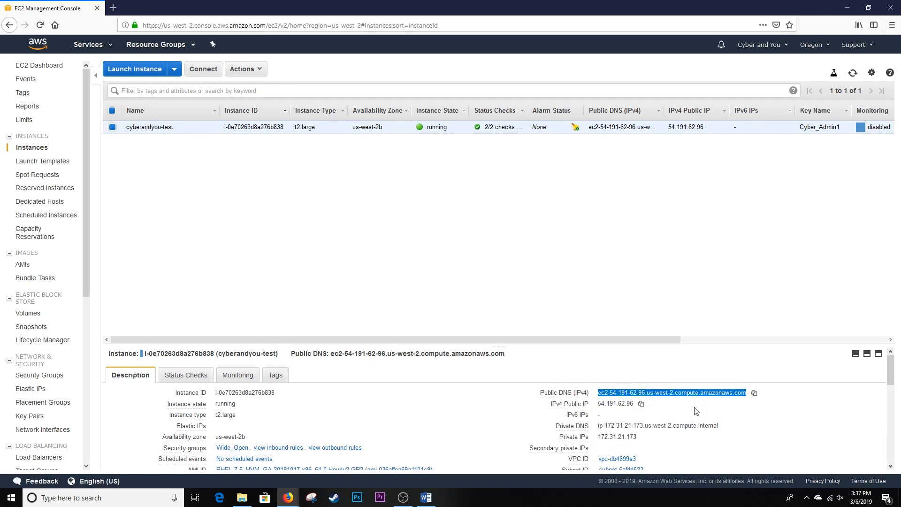
click(129, 502)
text(putty)
key(Return)
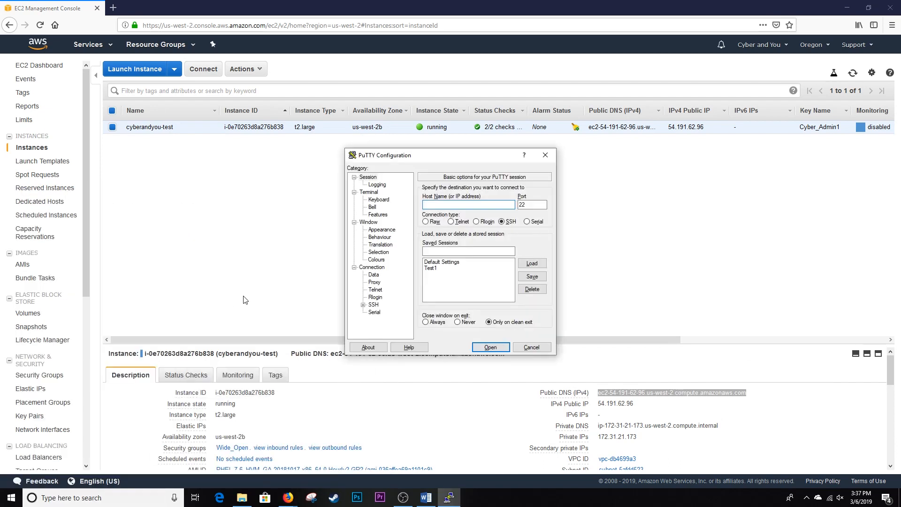
text(ec2-)
text(user@)
key(ctrl+v)
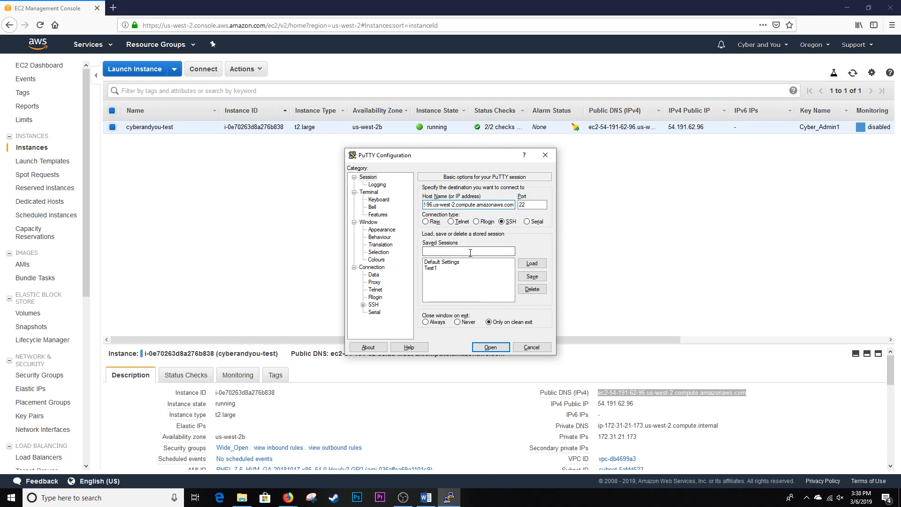
- Set Cyber_Admin1.ppk from the Downloads folder as the private key file for the SSH authentication
click(363, 305)
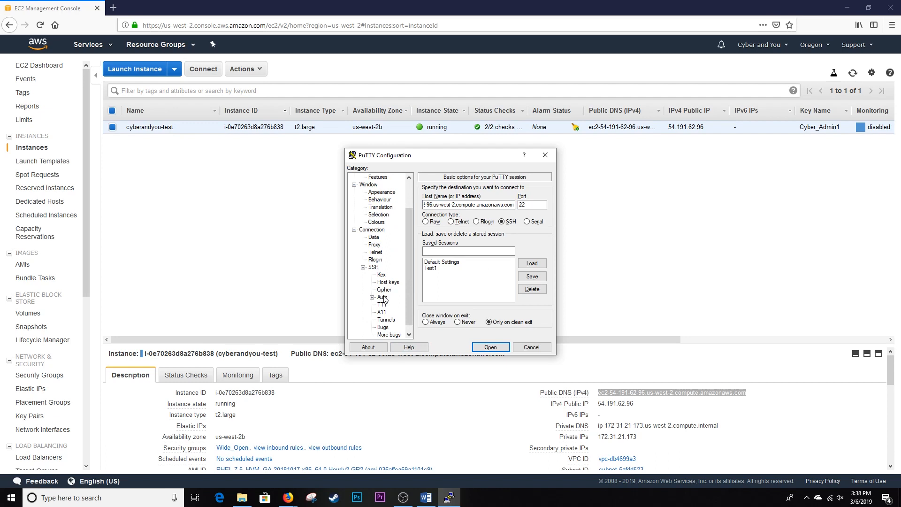
click(383, 296)
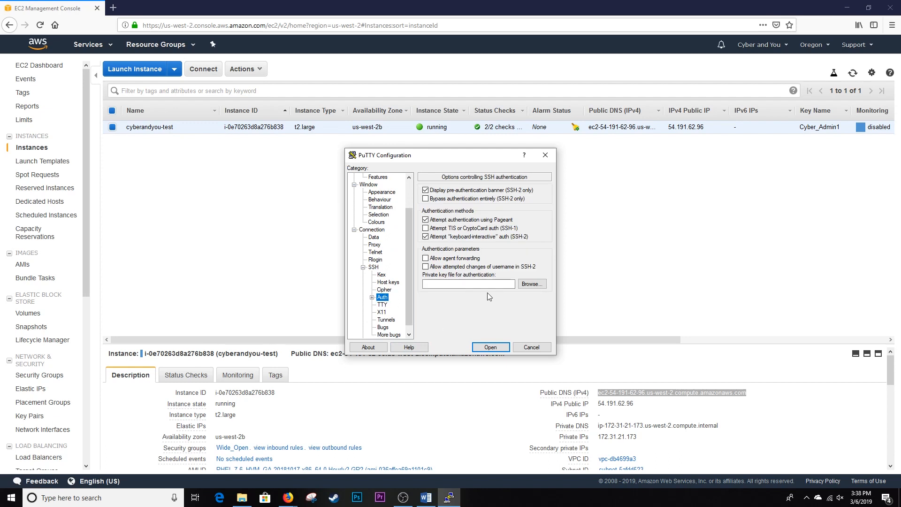
click(530, 284)
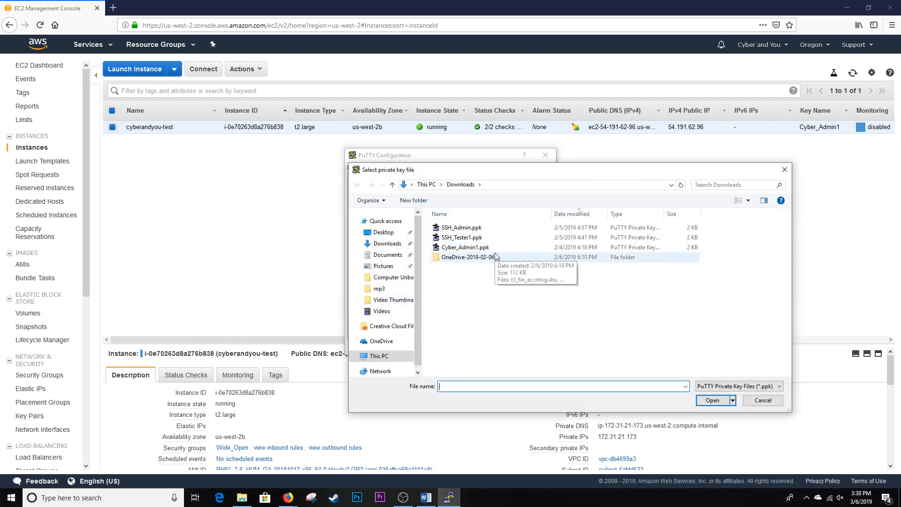
click(469, 247)
key(Return)
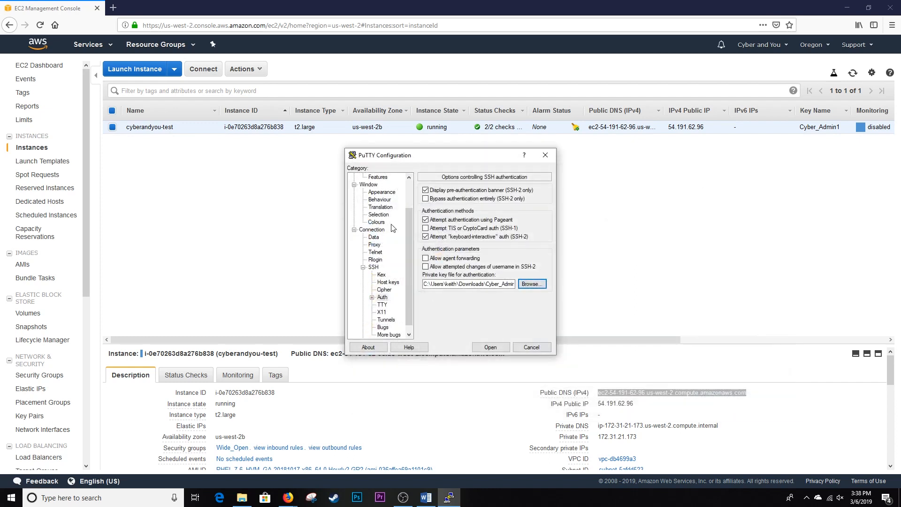
drag(410, 217, 410, 188)
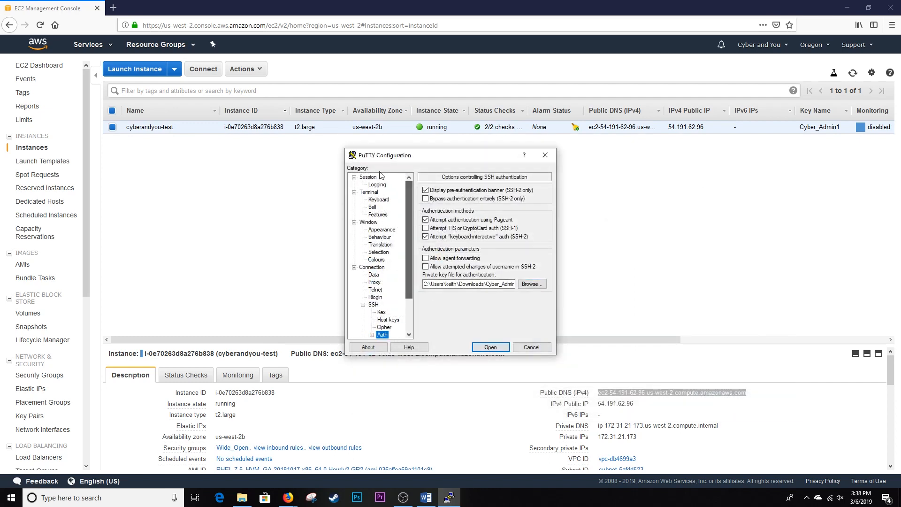
- Open the SSH session to the cyberandyou-test instance and enlarge the terminal window to full screen
click(371, 176)
click(490, 347)
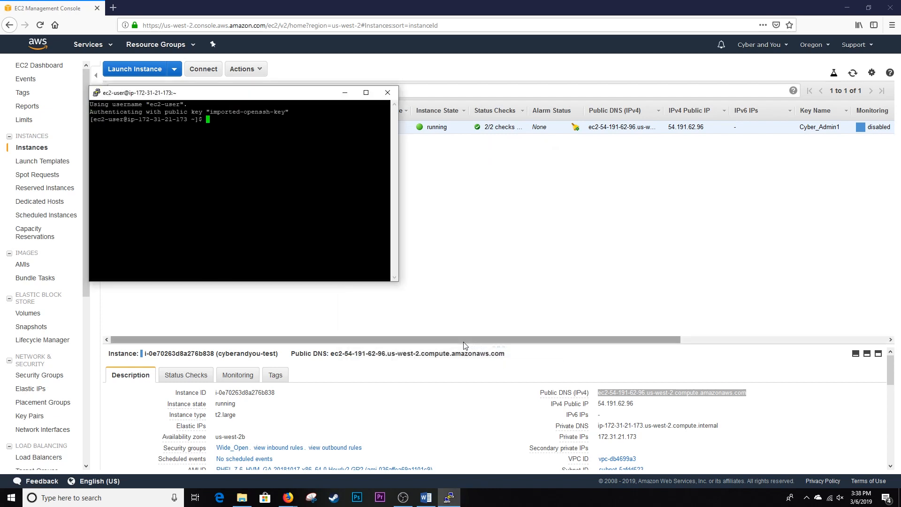
drag(265, 99, 431, 129)
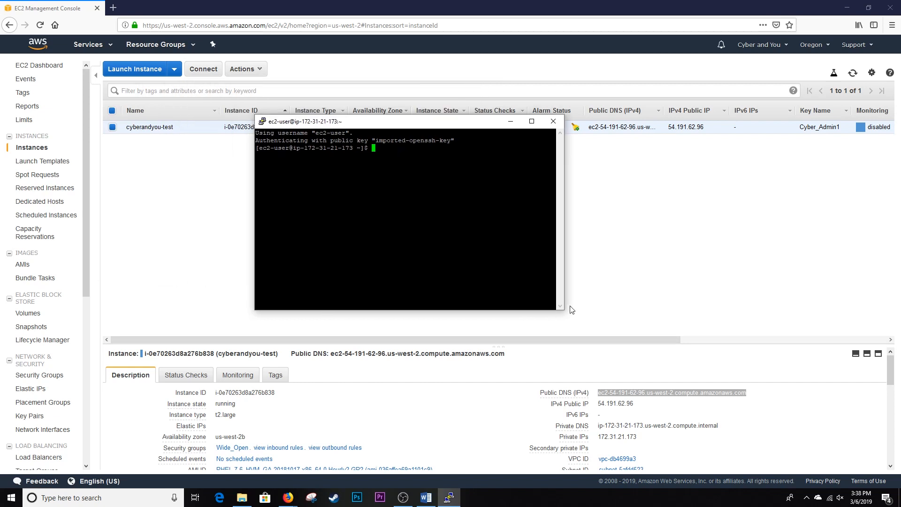
drag(563, 311, 821, 499)
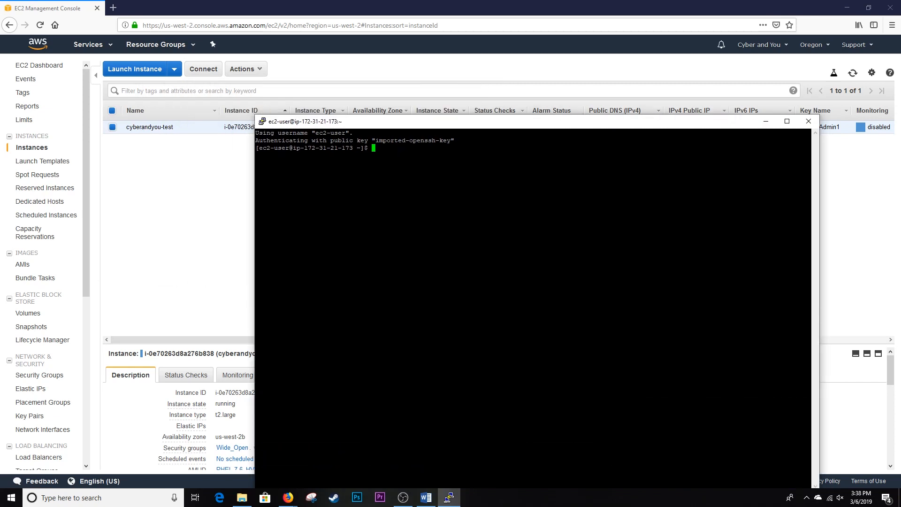
drag(736, 128, 706, 80)
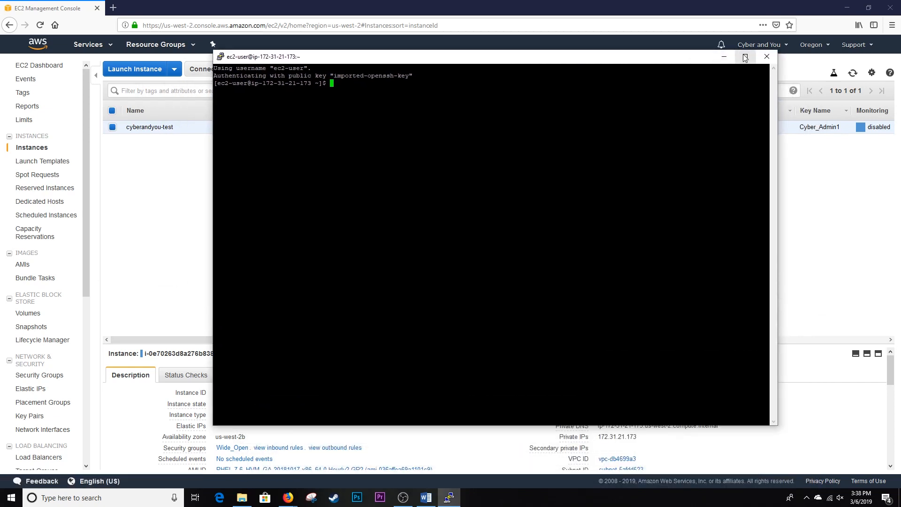
click(758, 74)
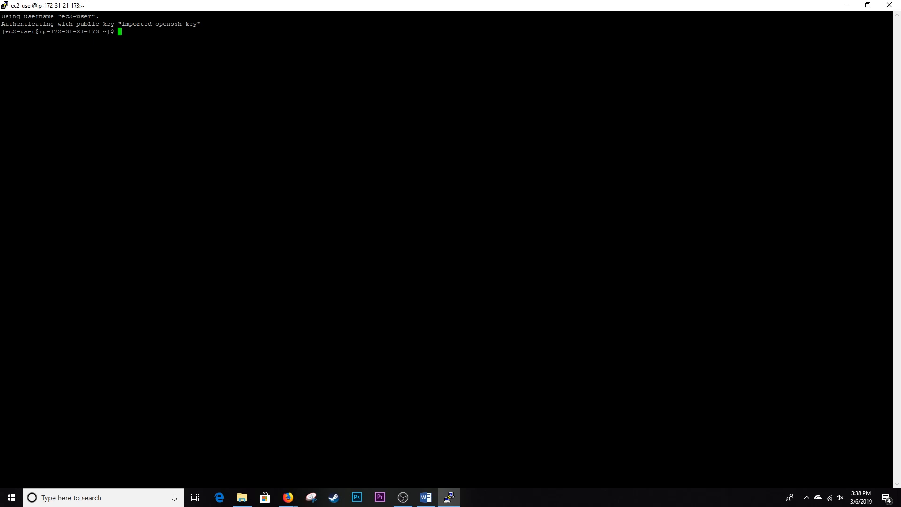
- List the instance's block devices with lsblk and examine the entry for the newly attached disk
text(lsblk)
key(Return)
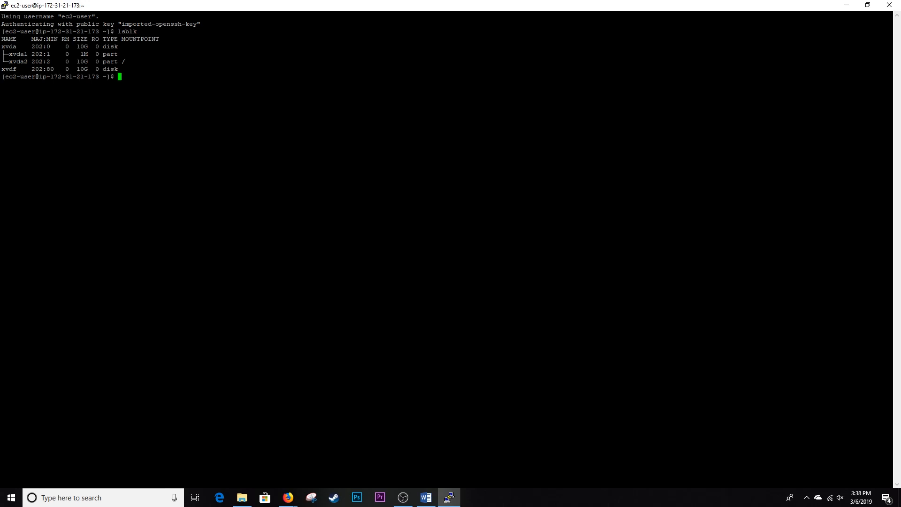
drag(2, 69, 16, 69)
drag(74, 69, 87, 61)
click(87, 61)
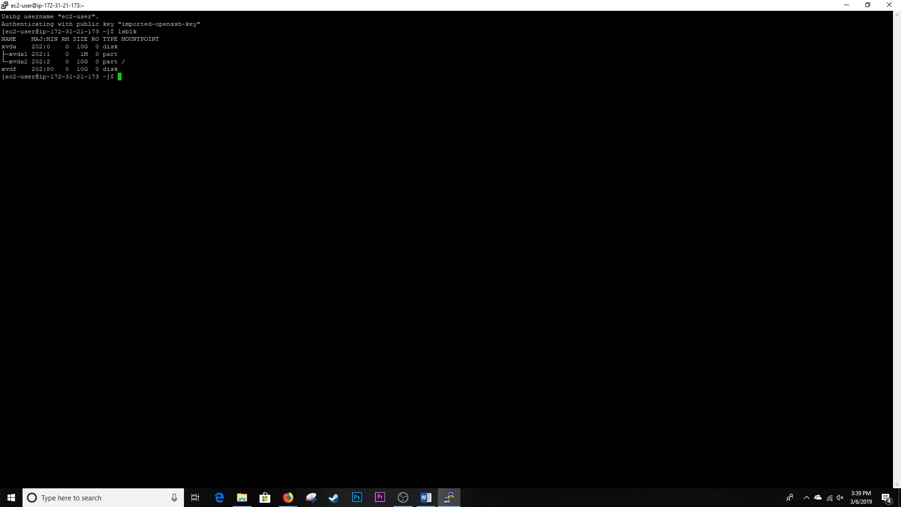